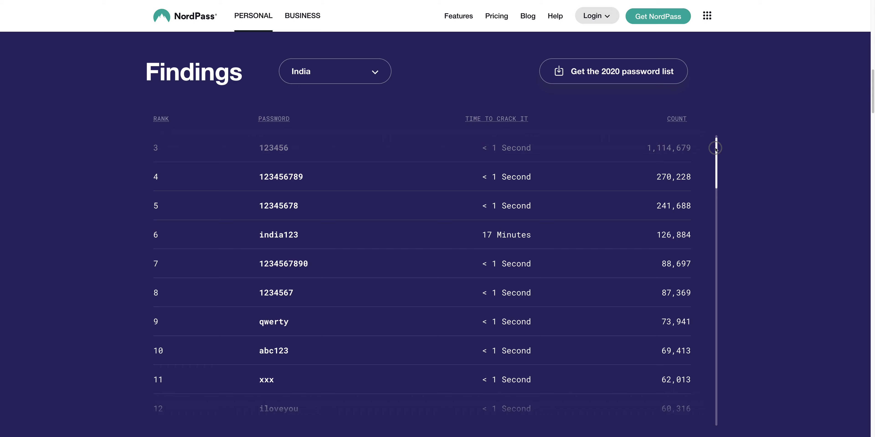
{"action": "scroll", "coordinate": [714, 149], "scroll_direction": "down", "scroll_amount": 5}
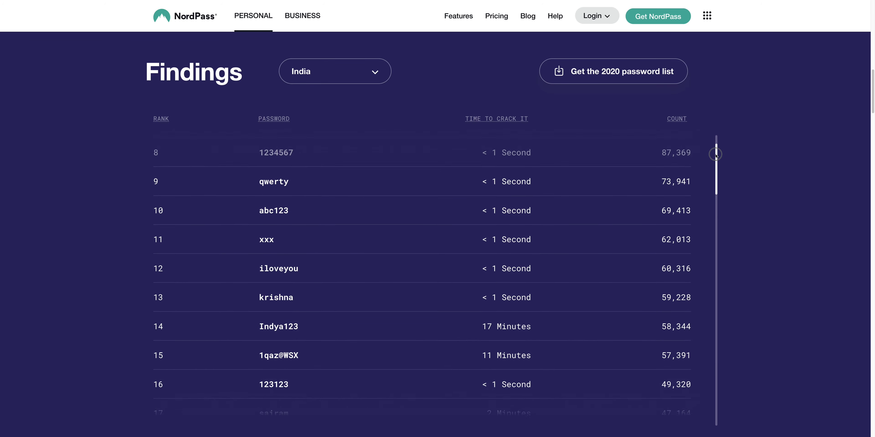
Scroll NordPass's India common-passwords table past rank 20 to see crack times and counts
{"action": "left_click_drag", "start_coordinate": [714, 156], "coordinate": [716, 168]}
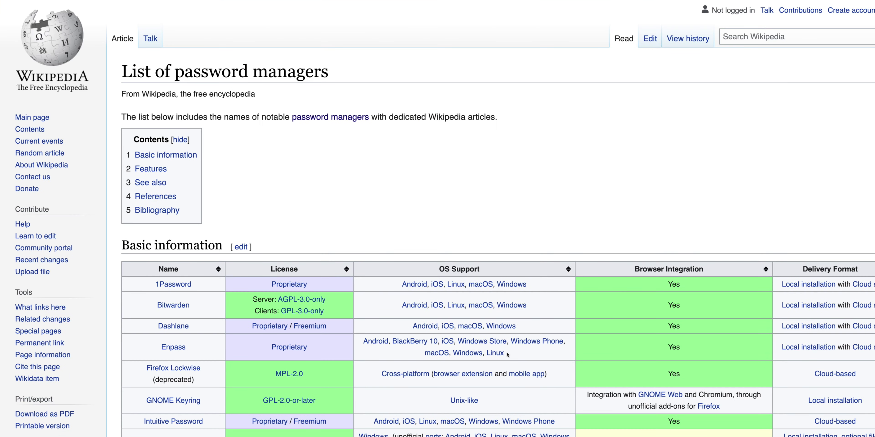
Scroll past the Basic information and Features comparison tables down to the See also section
{"action": "scroll", "coordinate": [507, 355], "scroll_direction": "down", "scroll_amount": 5}
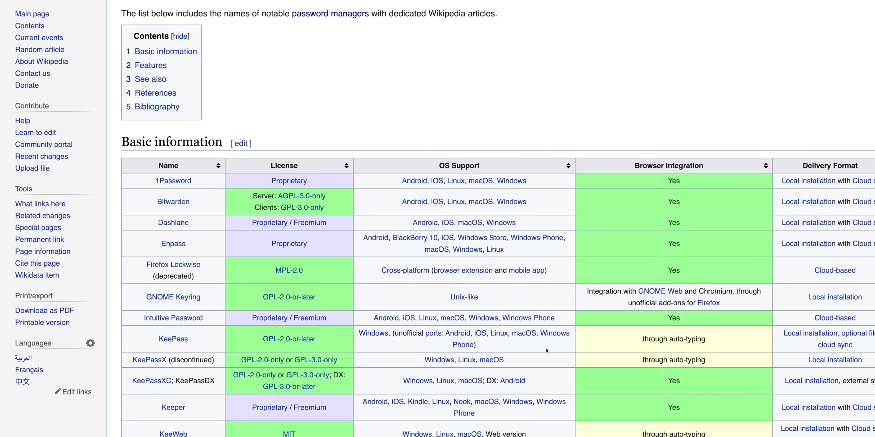
{"action": "scroll", "coordinate": [549, 351], "scroll_direction": "down", "scroll_amount": 7}
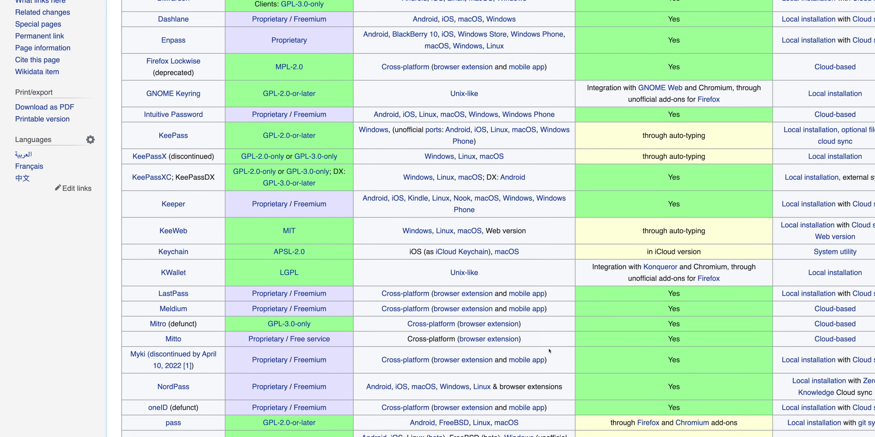
{"action": "scroll", "coordinate": [549, 351], "scroll_direction": "down", "scroll_amount": 10}
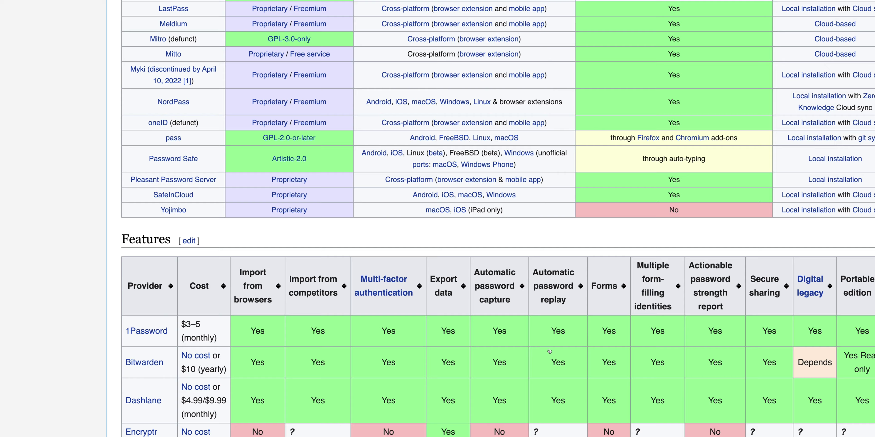
{"action": "scroll", "coordinate": [549, 351], "scroll_direction": "down", "scroll_amount": 13}
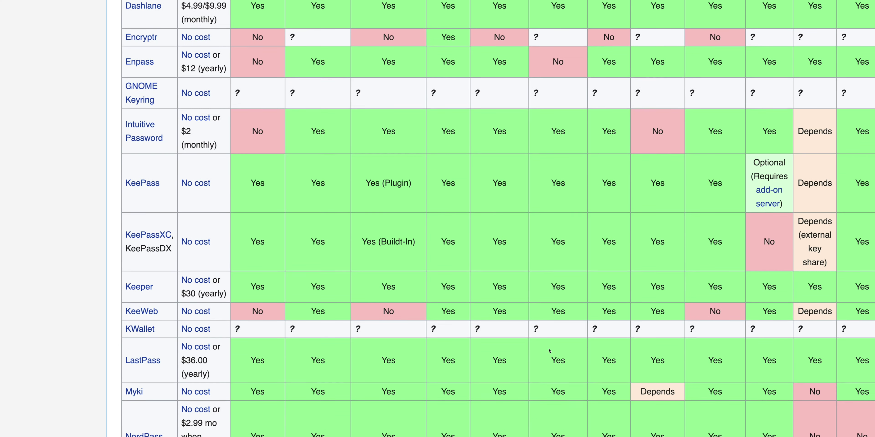
{"action": "scroll", "coordinate": [549, 351], "scroll_direction": "down", "scroll_amount": 1}
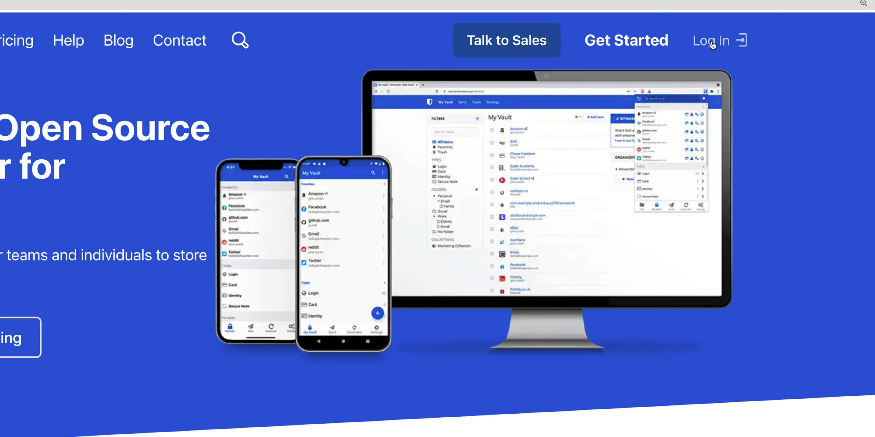
Go from bitwarden.com's Log In page to the Create Account registration form
{"action": "left_click", "coordinate": [711, 42]}
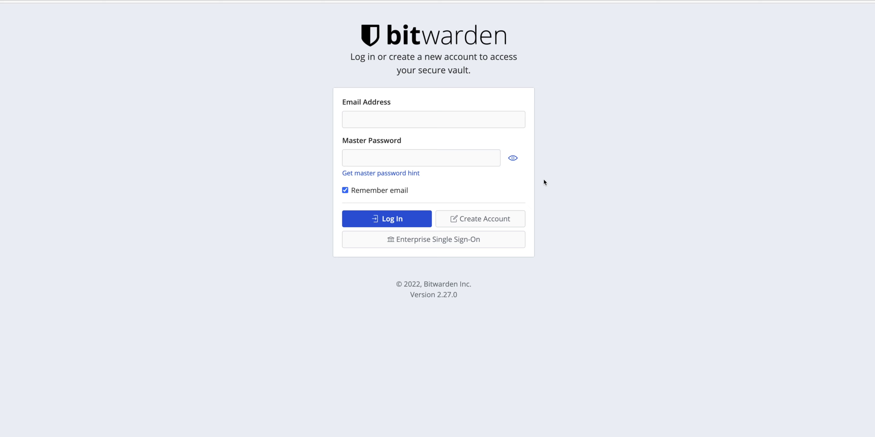
{"action": "left_click", "coordinate": [509, 224]}
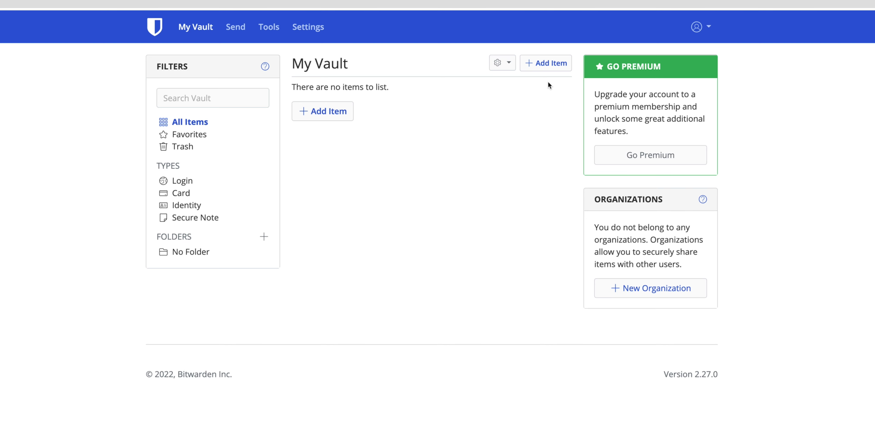
Preview the new login item form in the empty vault, then dismiss it without saving
{"action": "left_click", "coordinate": [545, 67]}
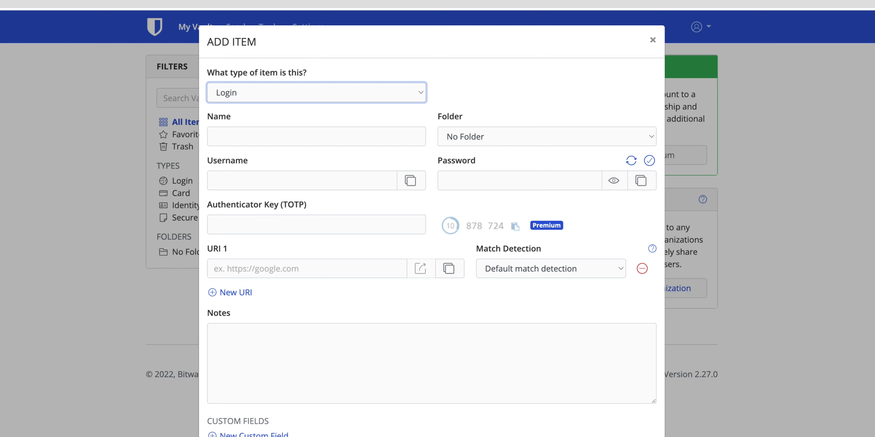
{"action": "key", "text": "Escape"}
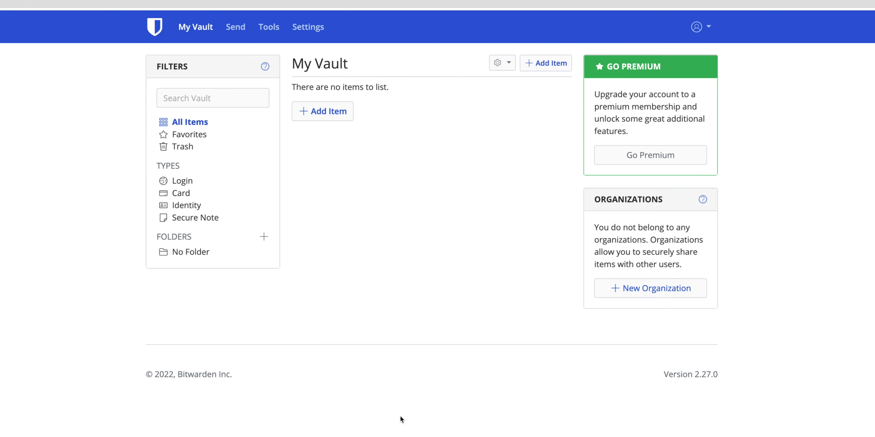
Go to Get the Apps from the account menu and scroll to the Web Browser extensions
{"action": "left_click", "coordinate": [702, 27]}
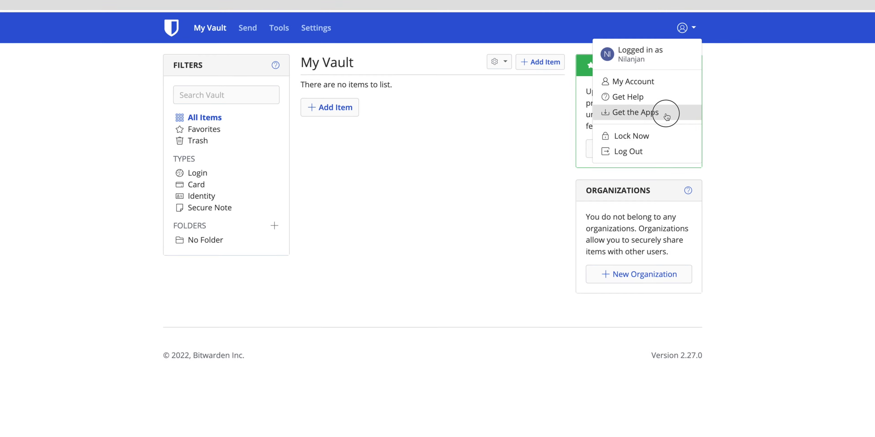
{"action": "left_click", "coordinate": [666, 115]}
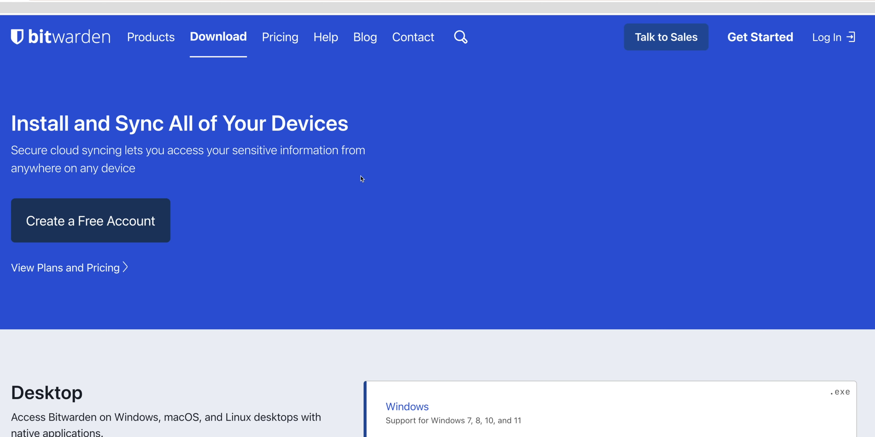
{"action": "scroll", "coordinate": [434, 281], "scroll_direction": "down", "scroll_amount": 7}
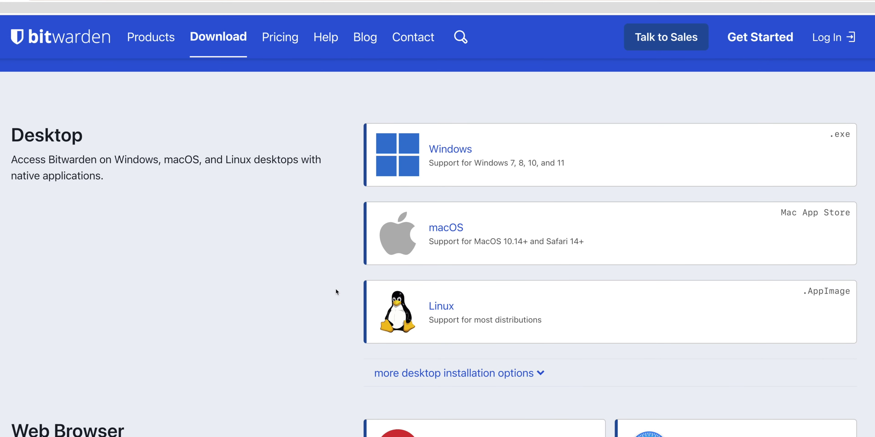
{"action": "scroll", "coordinate": [336, 290], "scroll_direction": "down", "scroll_amount": 9}
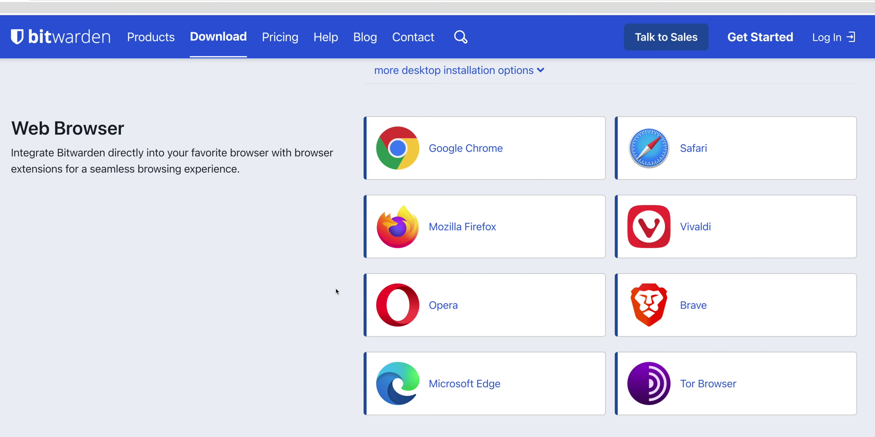
Open the Google Chrome extension's Web Store listing and review its overview and additional information
{"action": "left_click", "coordinate": [407, 152]}
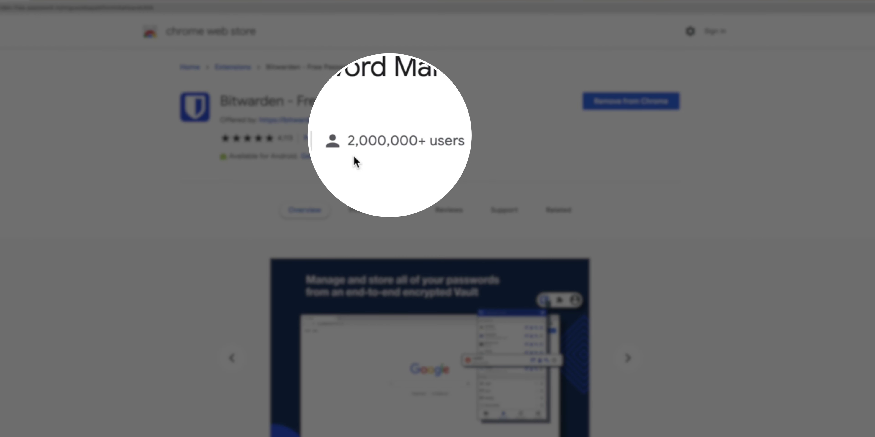
{"action": "scroll", "coordinate": [371, 145], "scroll_direction": "down", "scroll_amount": 5}
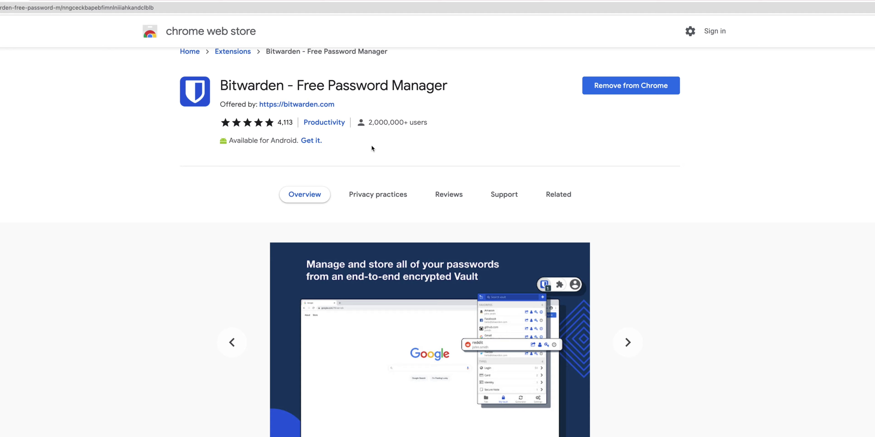
{"action": "scroll", "coordinate": [397, 151], "scroll_direction": "down", "scroll_amount": 3}
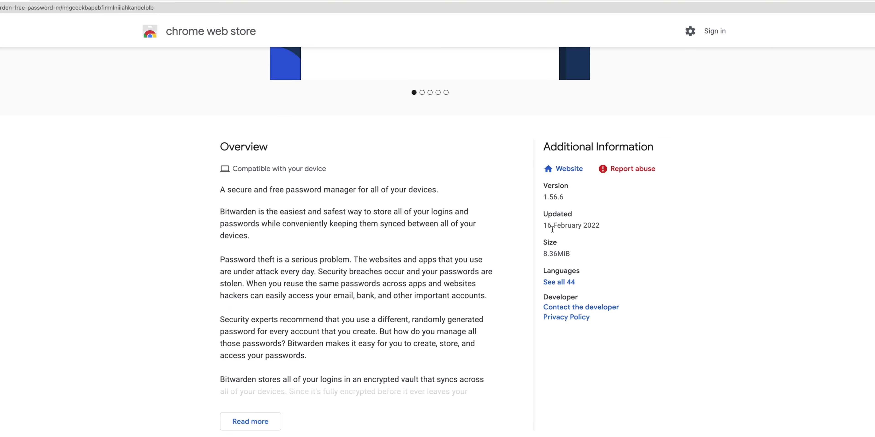
{"action": "scroll", "coordinate": [470, 274], "scroll_direction": "down", "scroll_amount": 1}
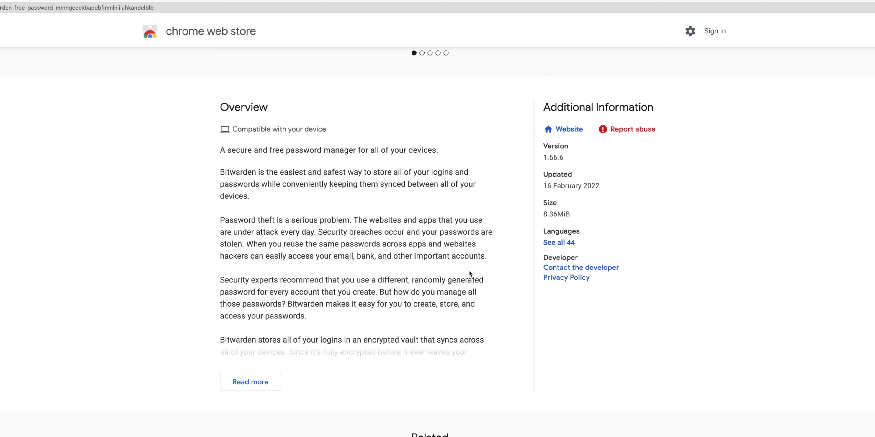
{"action": "scroll", "coordinate": [462, 265], "scroll_direction": "up", "scroll_amount": 10}
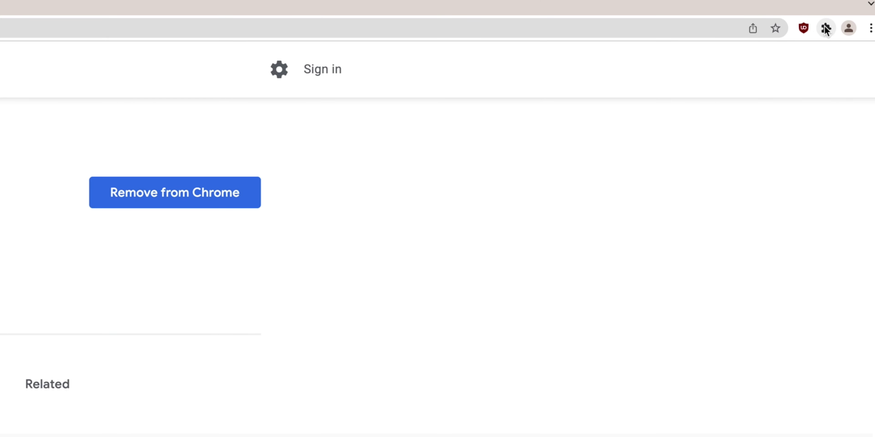
Pin the Bitwarden extension to Chrome's toolbar
{"action": "left_click", "coordinate": [825, 29]}
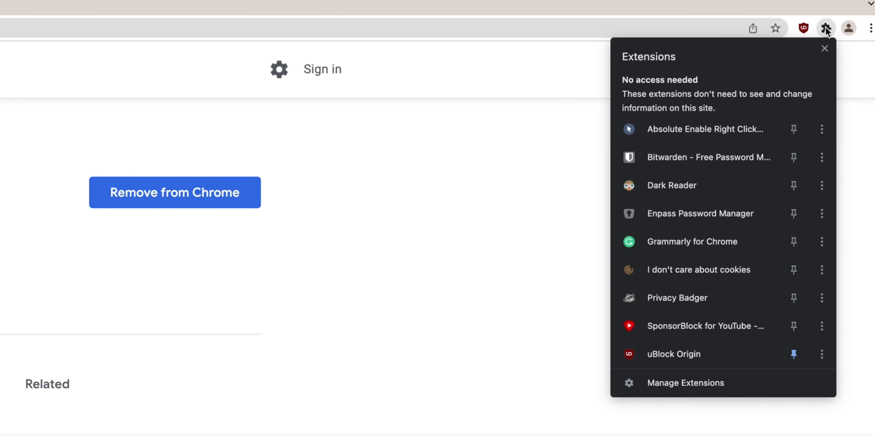
{"action": "left_click", "coordinate": [793, 157]}
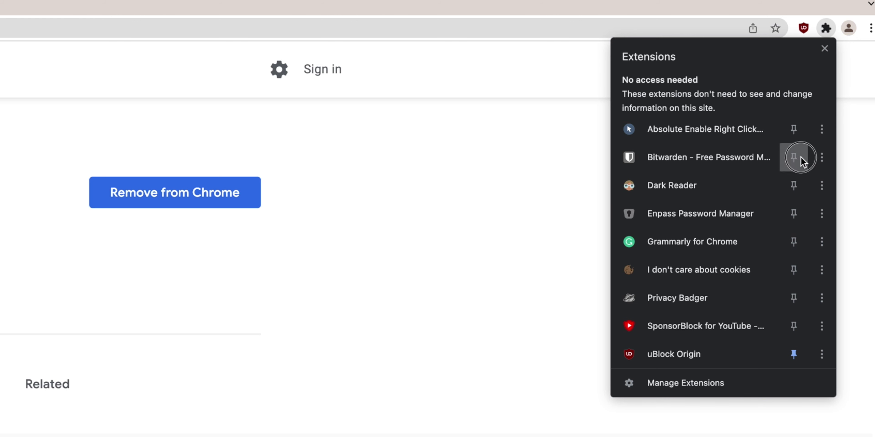
{"action": "left_click", "coordinate": [803, 28]}
Log in to the Bitwarden extension with the account email and pasted master password
{"action": "left_click", "coordinate": [803, 29]}
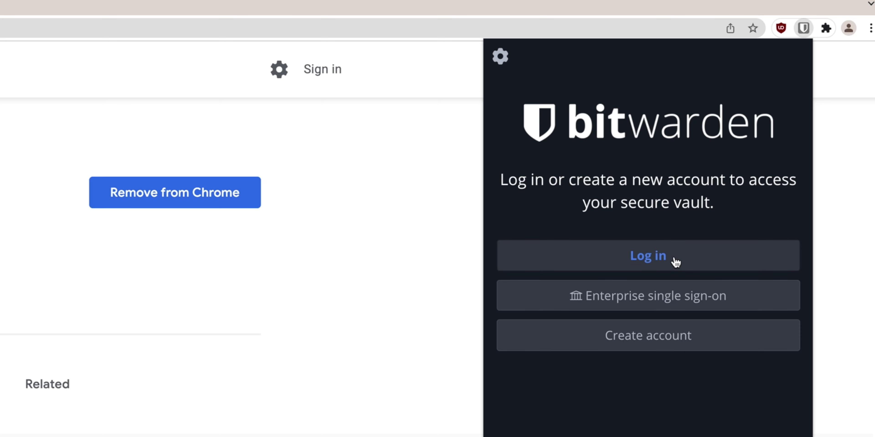
{"action": "left_click", "coordinate": [675, 262]}
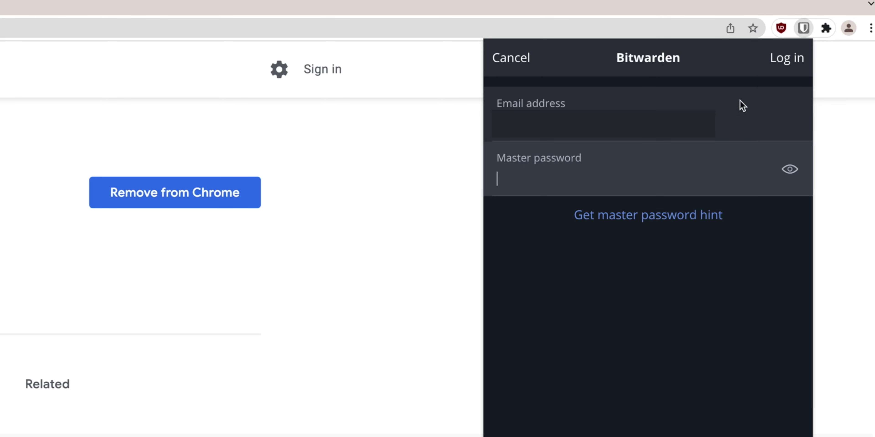
{"action": "key", "text": "super+v"}
{"action": "left_click", "coordinate": [775, 67]}
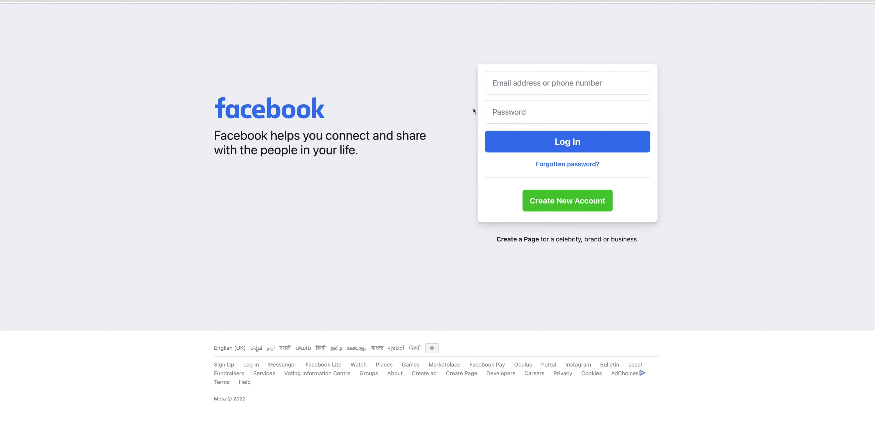
Fill in and submit the Facebook email and password, then save the login to Bitwarden
{"action": "left_click", "coordinate": [515, 79]}
{"action": "key", "text": "super+shift+l"}
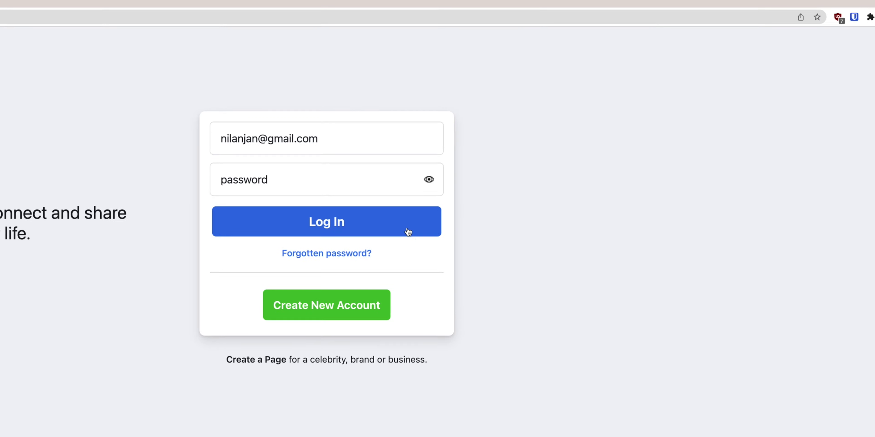
{"action": "left_click", "coordinate": [625, 149]}
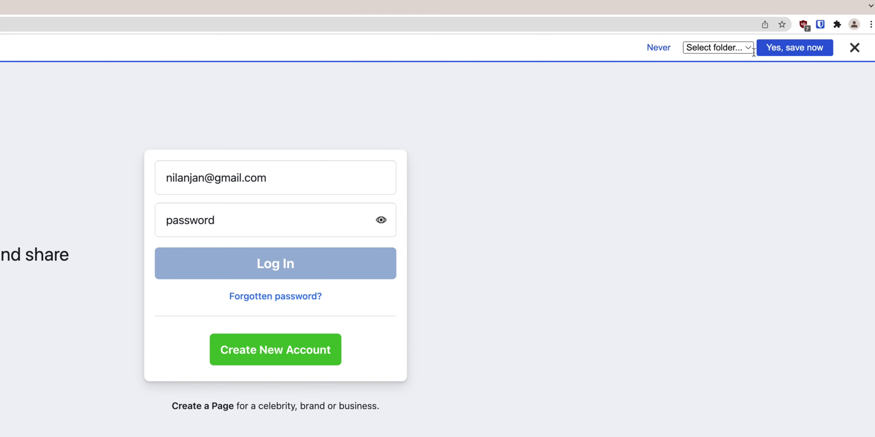
{"action": "left_click", "coordinate": [777, 48]}
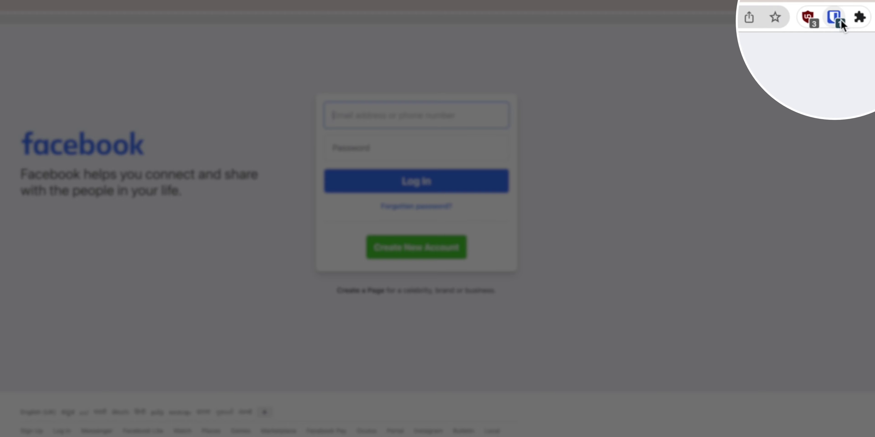
Autofill Facebook's login from the saved facebook.com entry, submit it, and reopen the Bitwarden panel
{"action": "left_click", "coordinate": [841, 25]}
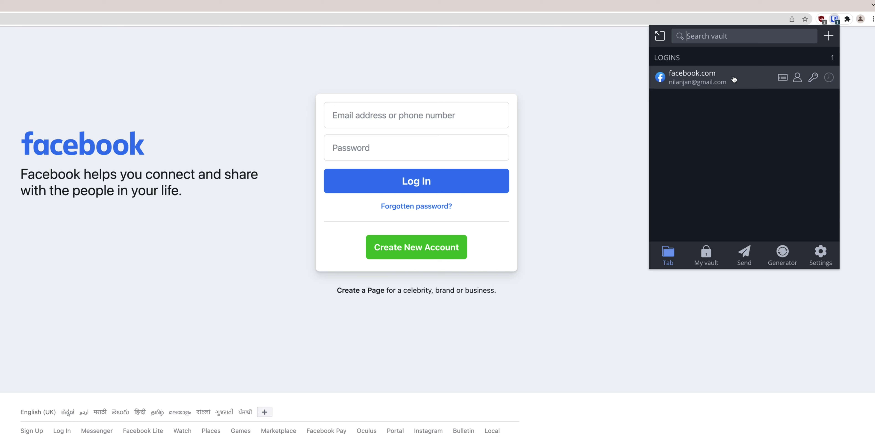
{"action": "left_click", "coordinate": [733, 79]}
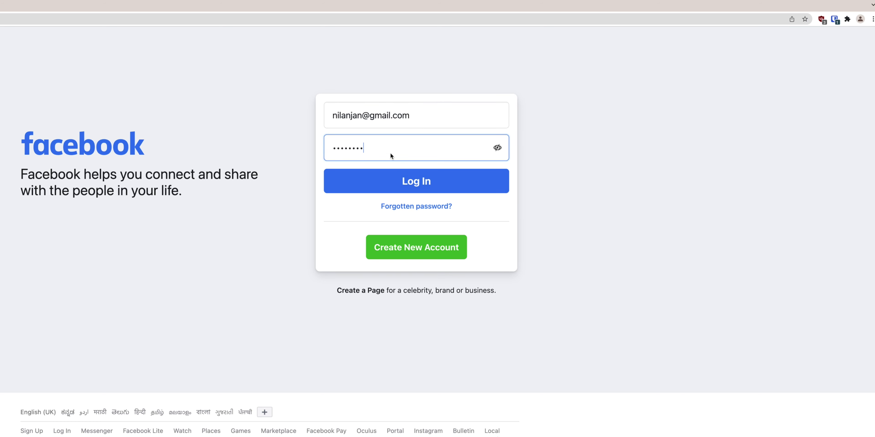
{"action": "left_click", "coordinate": [386, 178]}
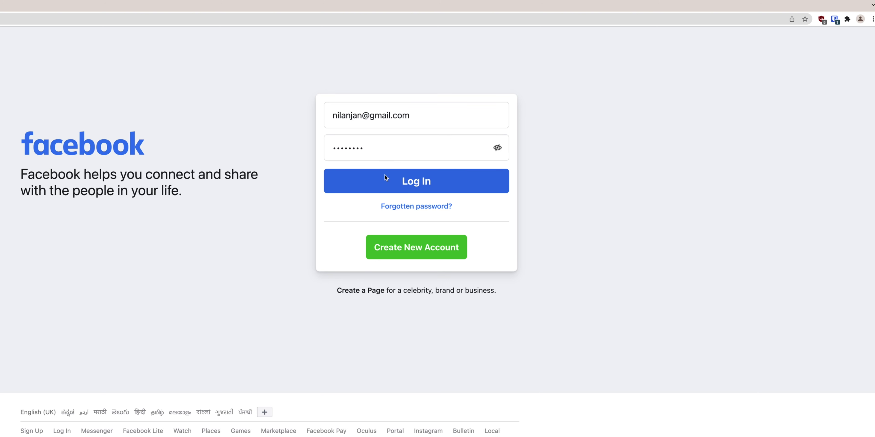
{"action": "key", "text": "ctrl+shift+y"}
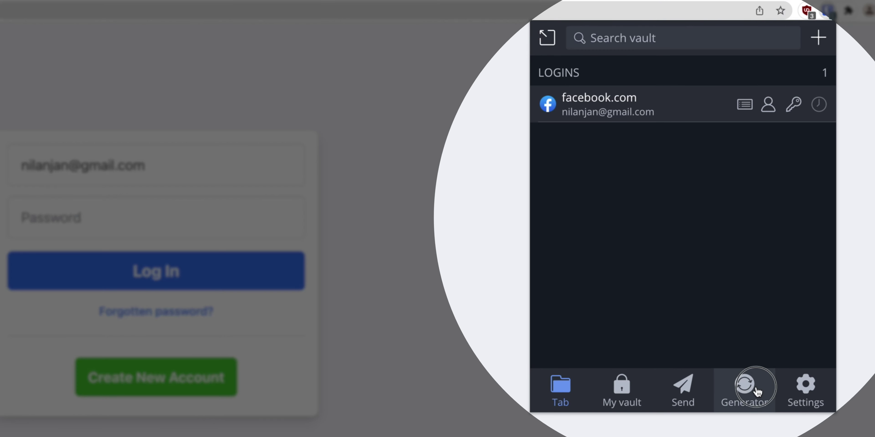
Set the Bitwarden generator to Password type and scroll to its length and character options
{"action": "left_click", "coordinate": [783, 254]}
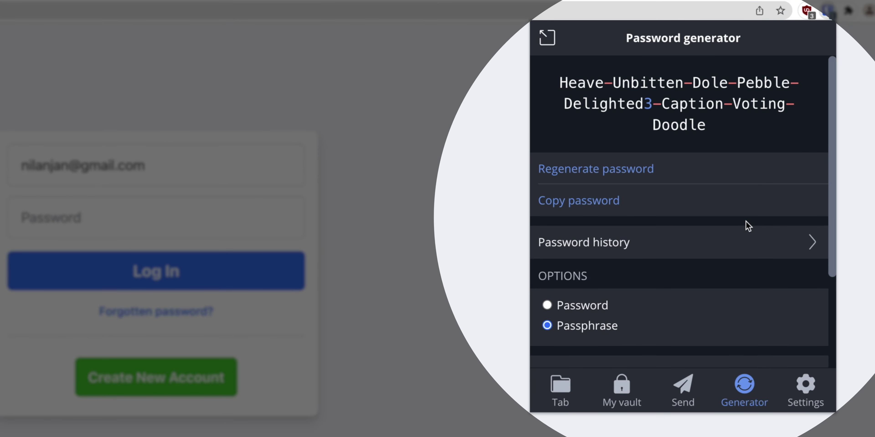
{"action": "scroll", "coordinate": [588, 331], "scroll_direction": "down", "scroll_amount": 6}
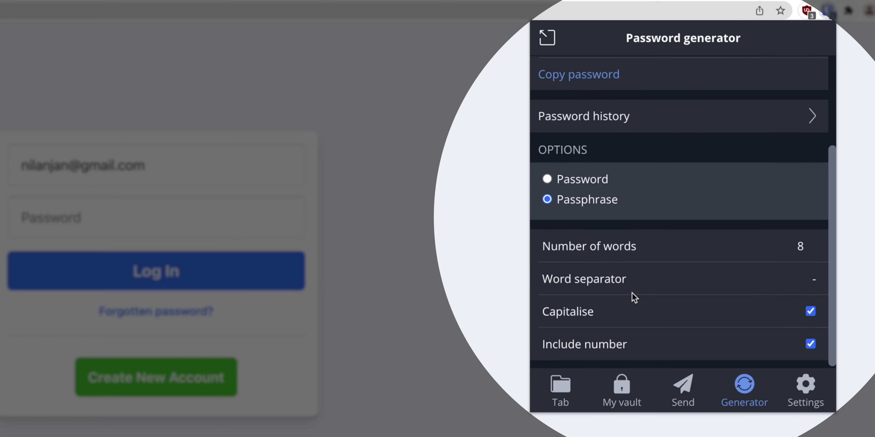
{"action": "scroll", "coordinate": [631, 297], "scroll_direction": "up", "scroll_amount": 6}
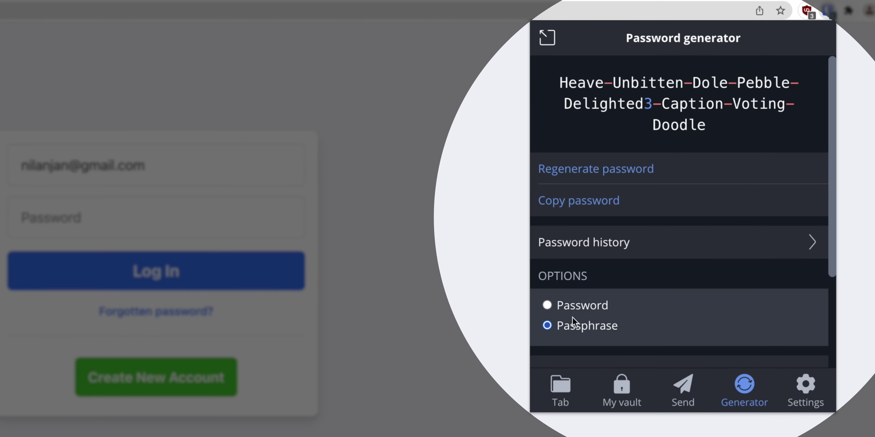
{"action": "left_click", "coordinate": [567, 305]}
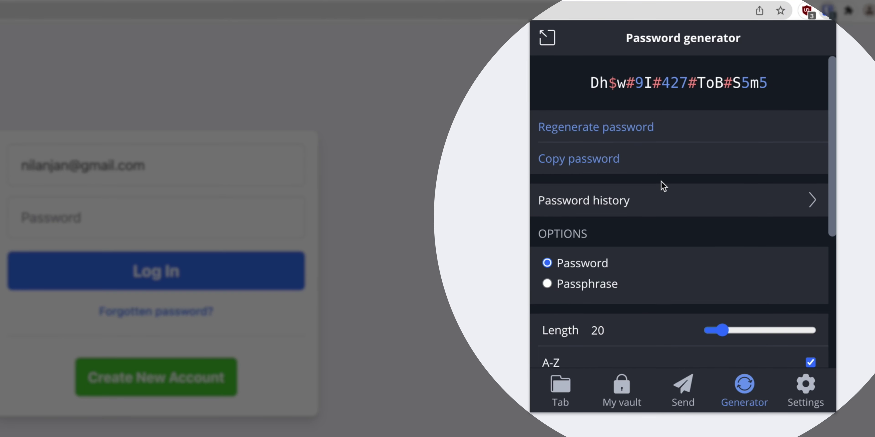
{"action": "scroll", "coordinate": [674, 224], "scroll_direction": "down", "scroll_amount": 8}
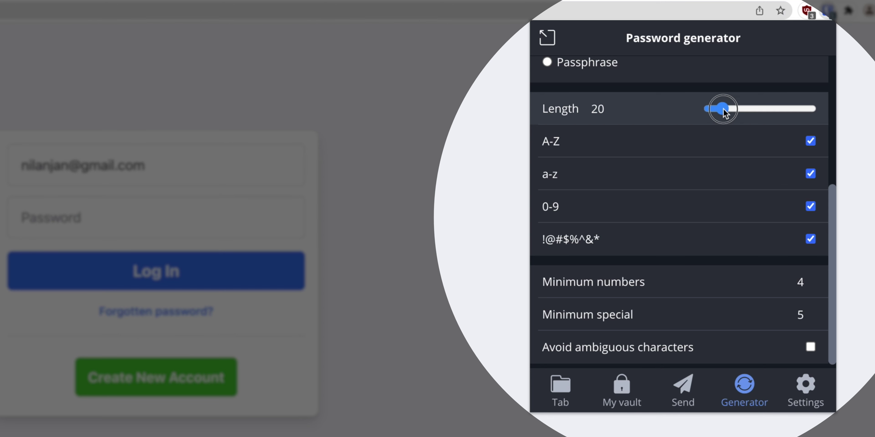
Drag password length to 128 then back to 32, and toggle uppercase A-Z with all four character sets included
{"action": "left_click_drag", "start_coordinate": [726, 112], "coordinate": [815, 110]}
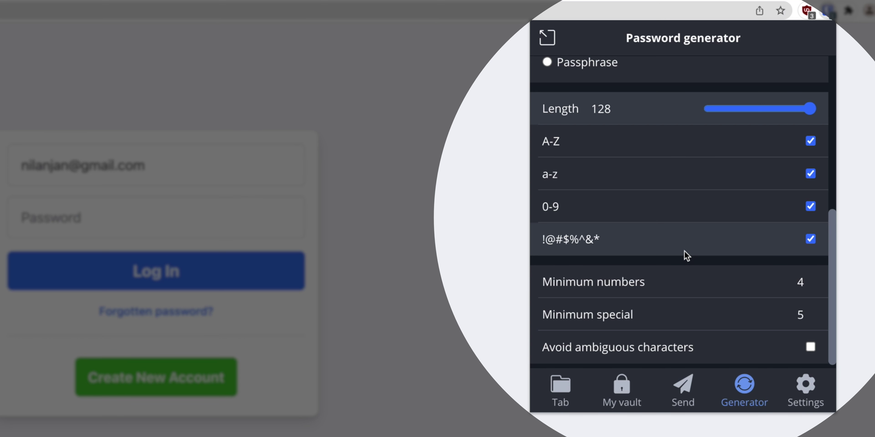
{"action": "scroll", "coordinate": [666, 268], "scroll_direction": "up", "scroll_amount": 5}
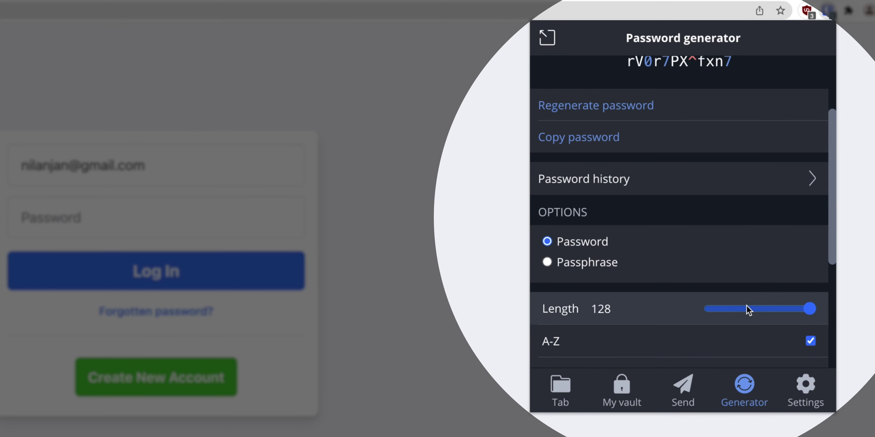
{"action": "scroll", "coordinate": [747, 307], "scroll_direction": "up", "scroll_amount": 3}
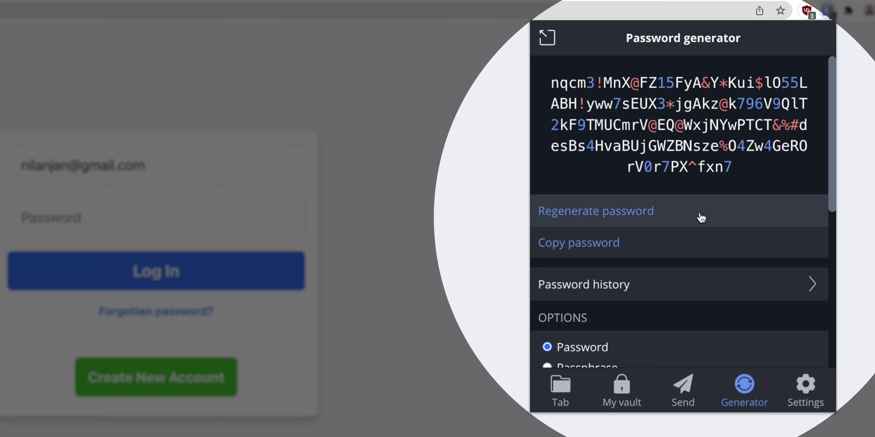
{"action": "scroll", "coordinate": [699, 217], "scroll_direction": "down", "scroll_amount": 8}
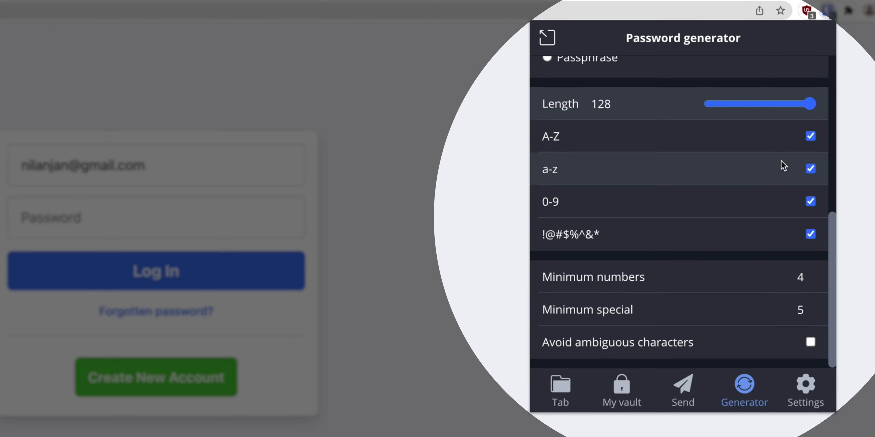
{"action": "left_click", "coordinate": [811, 137]}
{"action": "scroll", "coordinate": [771, 190], "scroll_direction": "up", "scroll_amount": 8}
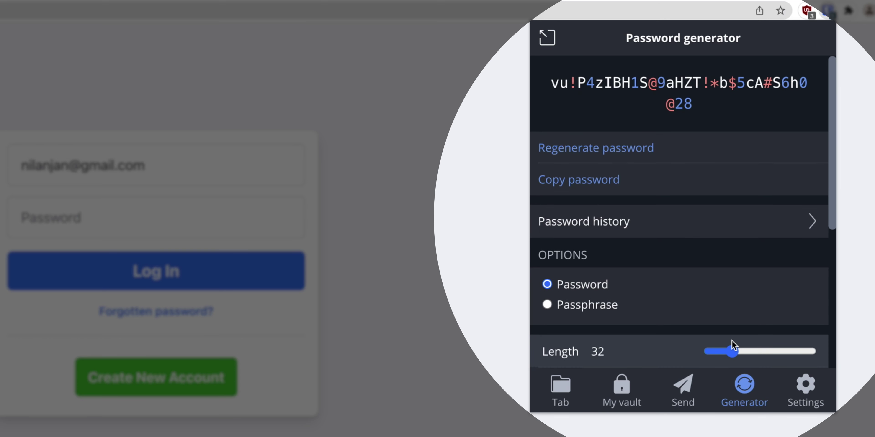
{"action": "scroll", "coordinate": [734, 300], "scroll_direction": "down", "scroll_amount": 7}
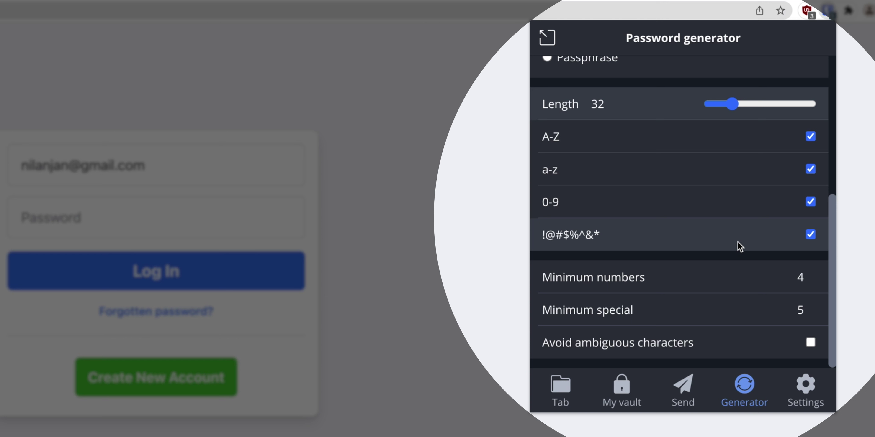
Raise the generator's minimum number of digits by two
{"action": "mouse_move", "coordinate": [810, 277]}
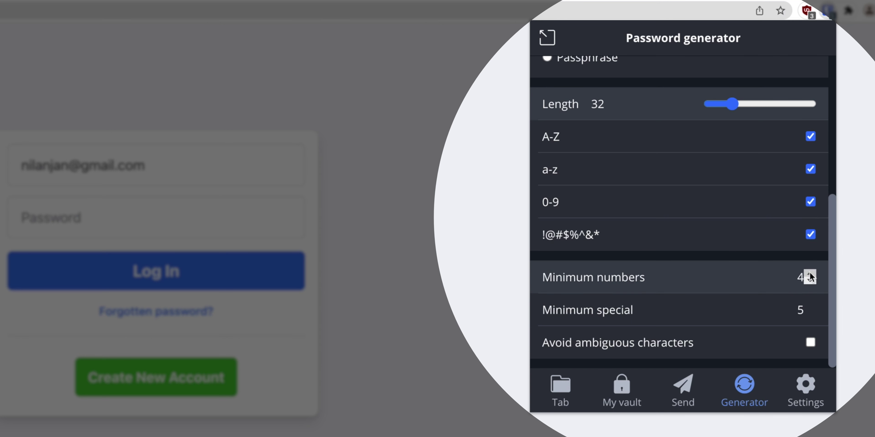
{"action": "left_click", "coordinate": [810, 274]}
{"action": "left_click", "coordinate": [810, 274]}
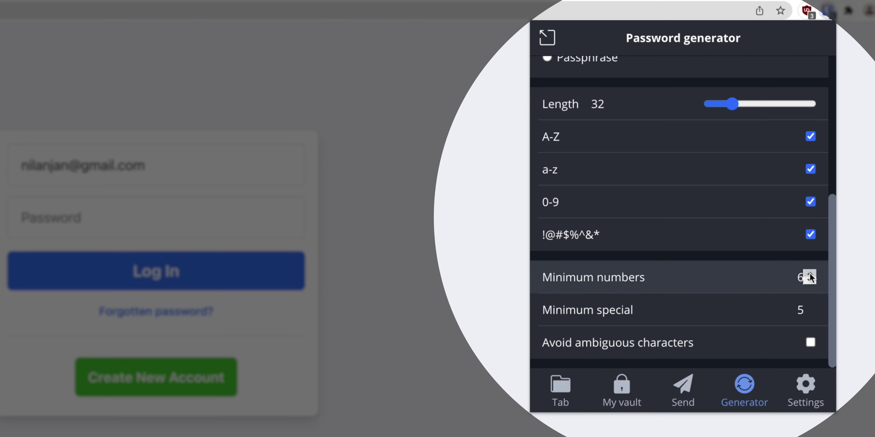
{"action": "left_click", "coordinate": [810, 274]}
{"action": "left_click", "coordinate": [810, 274]}
{"action": "mouse_move", "coordinate": [811, 314]}
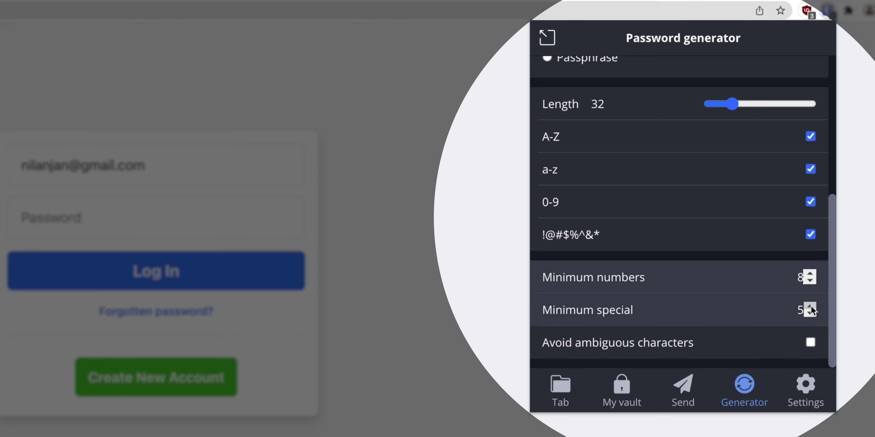
Regenerate the 32-character password five times in a row
{"action": "scroll", "coordinate": [727, 320], "scroll_direction": "up", "scroll_amount": 6}
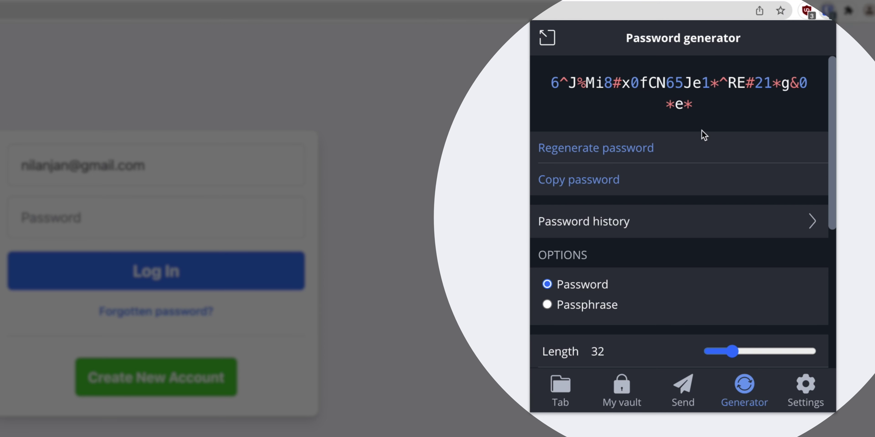
{"action": "left_click", "coordinate": [682, 145]}
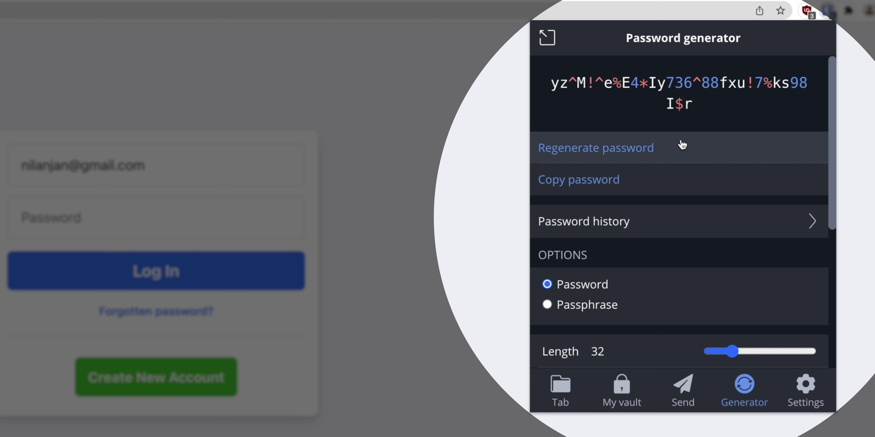
{"action": "left_click", "coordinate": [682, 145]}
{"action": "left_click", "coordinate": [682, 145]}
{"action": "left_click", "coordinate": [682, 145]}
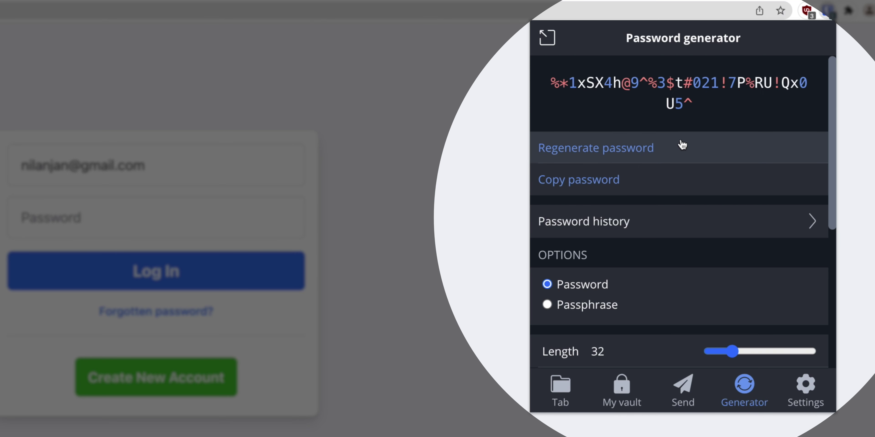
{"action": "left_click", "coordinate": [682, 145]}
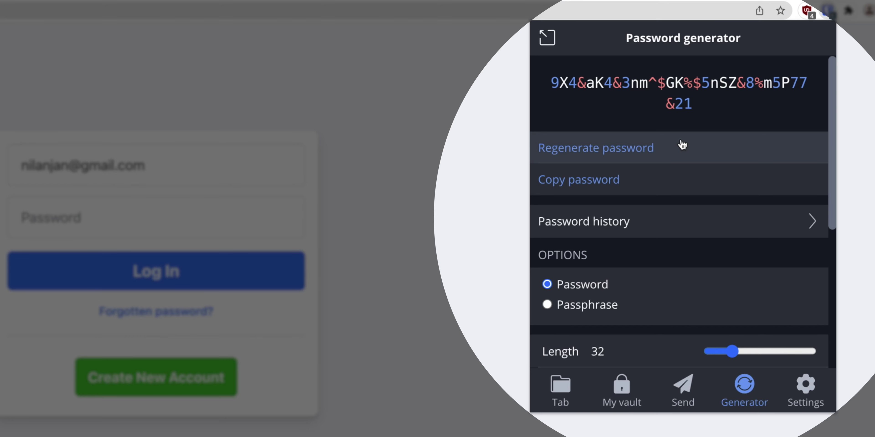
Clear all entries from the generator's Password history and return to the generator
{"action": "left_click", "coordinate": [656, 223]}
{"action": "scroll", "coordinate": [657, 217], "scroll_direction": "down", "scroll_amount": 10}
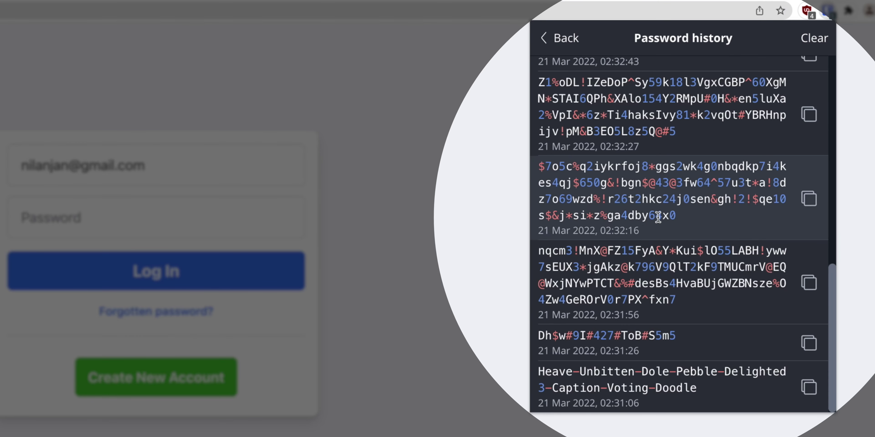
{"action": "scroll", "coordinate": [658, 217], "scroll_direction": "up", "scroll_amount": 10}
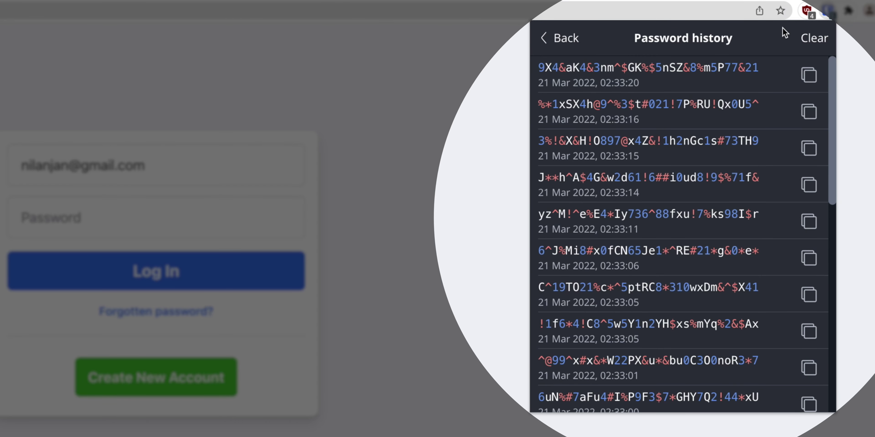
{"action": "left_click", "coordinate": [814, 42]}
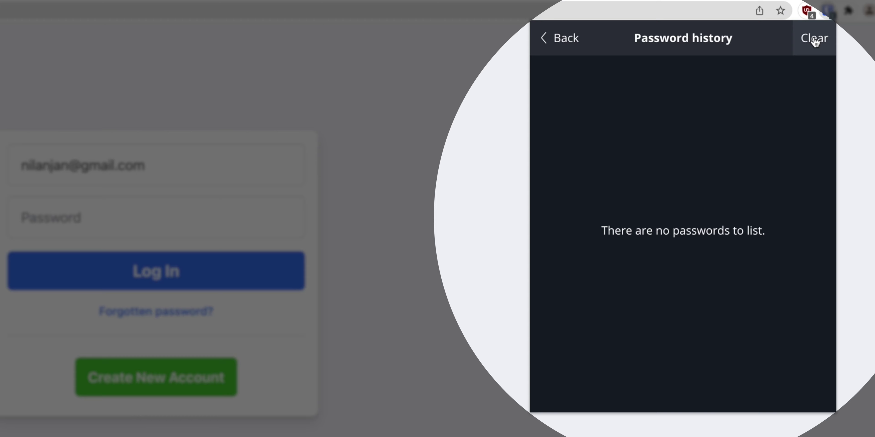
{"action": "left_click", "coordinate": [572, 53]}
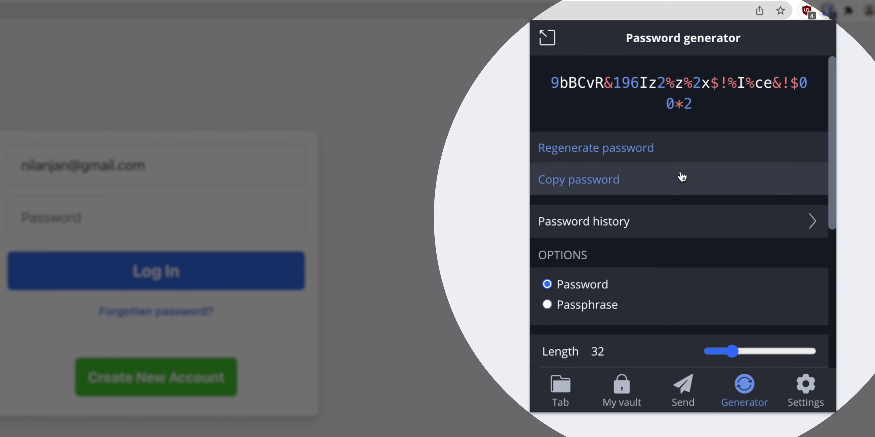
Switch the extension to My vault, showing item types and the facebook.com login
{"action": "scroll", "coordinate": [675, 277], "scroll_direction": "down", "scroll_amount": 6}
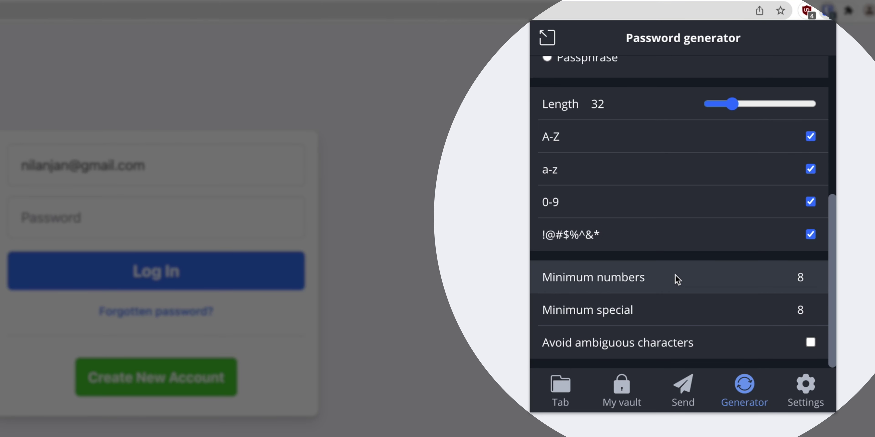
{"action": "scroll", "coordinate": [692, 325], "scroll_direction": "up", "scroll_amount": 6}
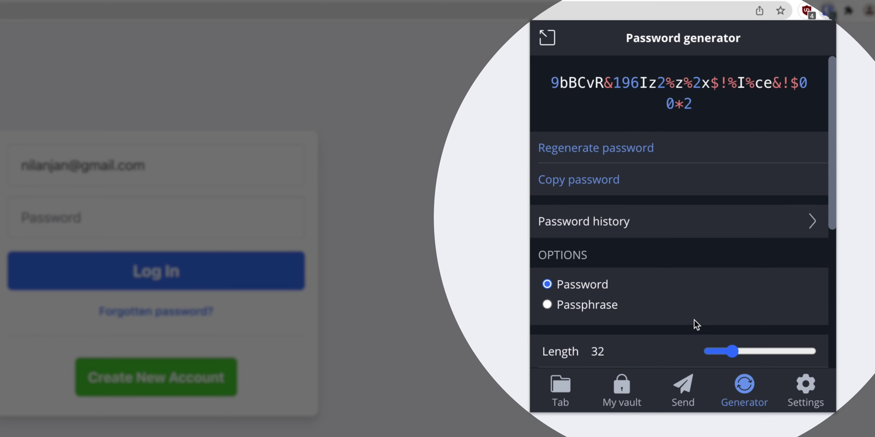
{"action": "left_click", "coordinate": [622, 390]}
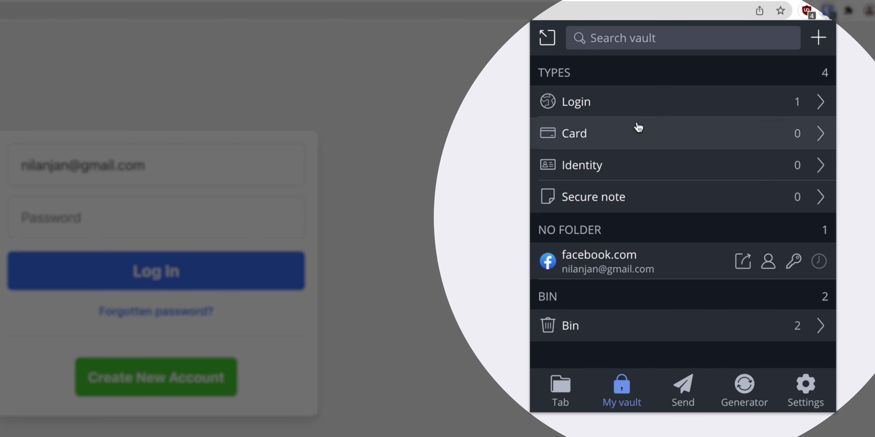
View the Secure note items, then scroll through the extension's Settings list
{"action": "left_click", "coordinate": [644, 192]}
{"action": "left_click", "coordinate": [560, 37]}
{"action": "left_click", "coordinate": [801, 402]}
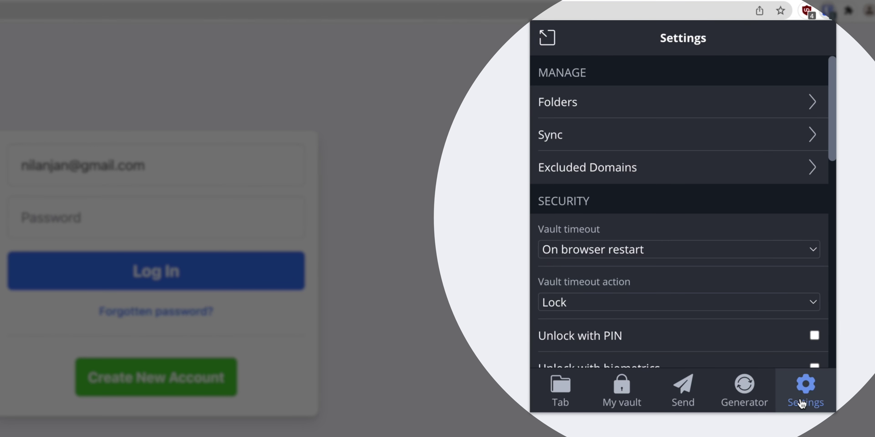
{"action": "scroll", "coordinate": [683, 189], "scroll_direction": "down", "scroll_amount": 4}
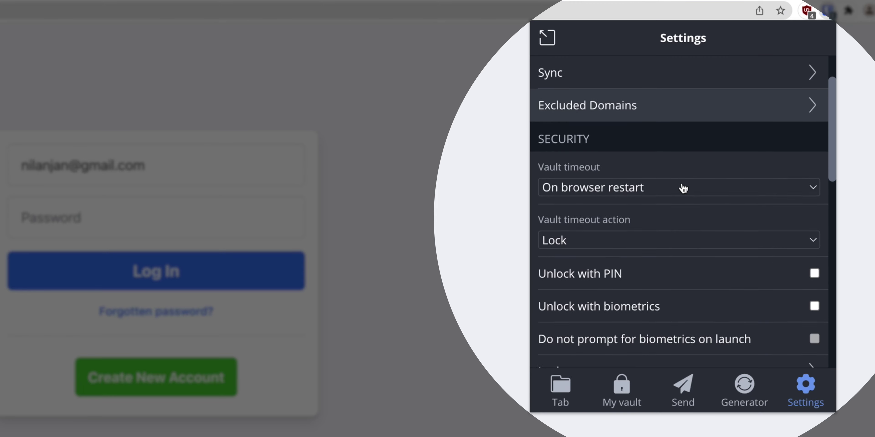
{"action": "scroll", "coordinate": [684, 187], "scroll_direction": "down", "scroll_amount": 2}
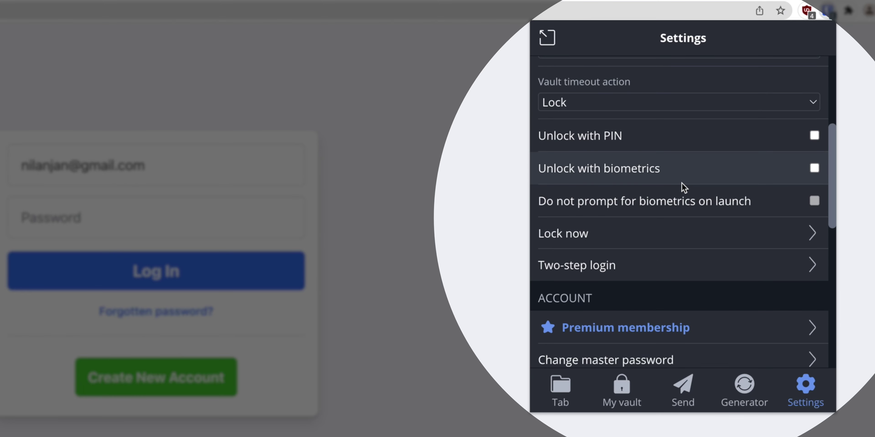
{"action": "scroll", "coordinate": [684, 187], "scroll_direction": "down", "scroll_amount": 8}
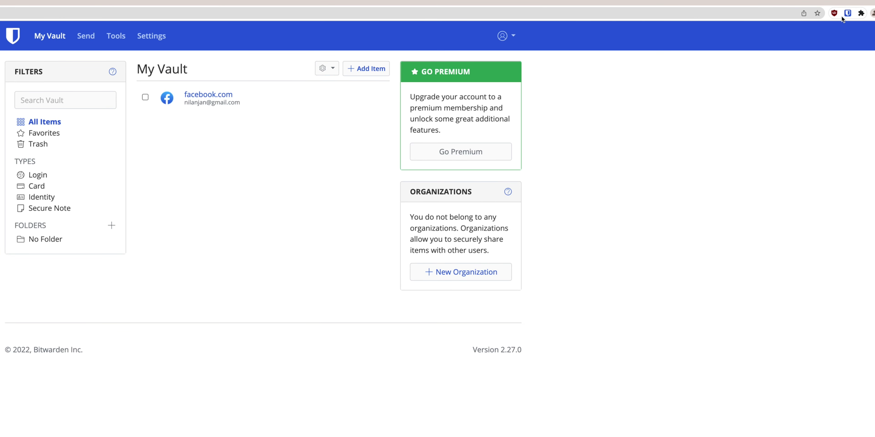
Show the facebook.com login in the extension's vault over the web vault, then dismiss the popup
{"action": "left_click", "coordinate": [846, 14]}
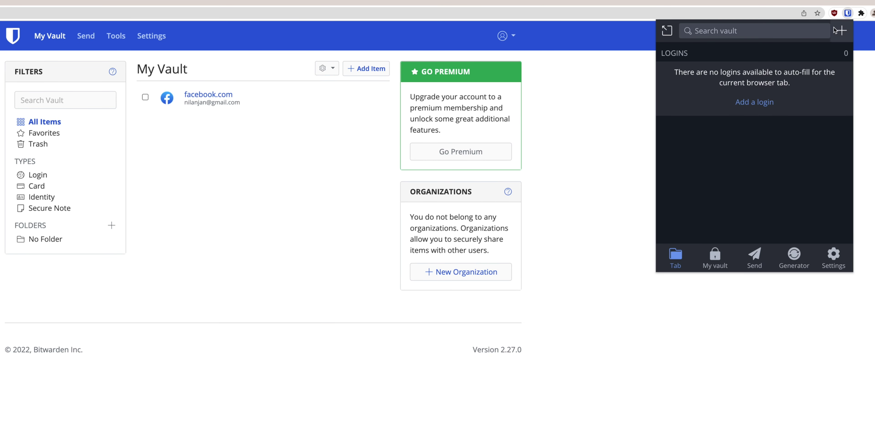
{"action": "left_click", "coordinate": [714, 260]}
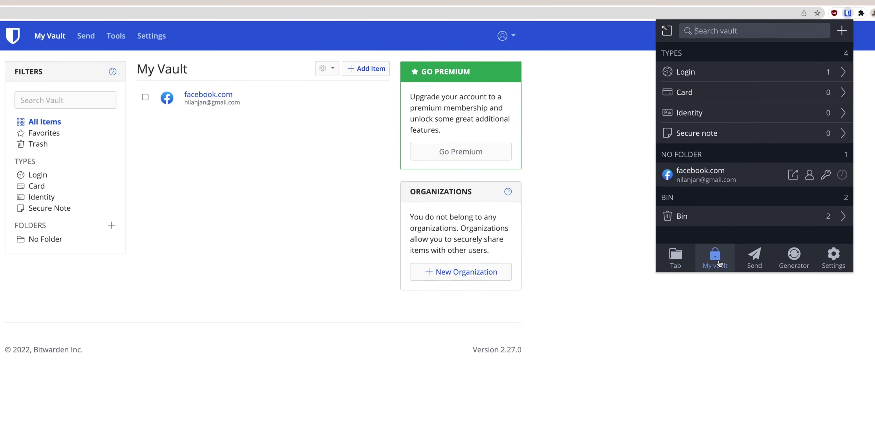
{"action": "left_click", "coordinate": [297, 216]}
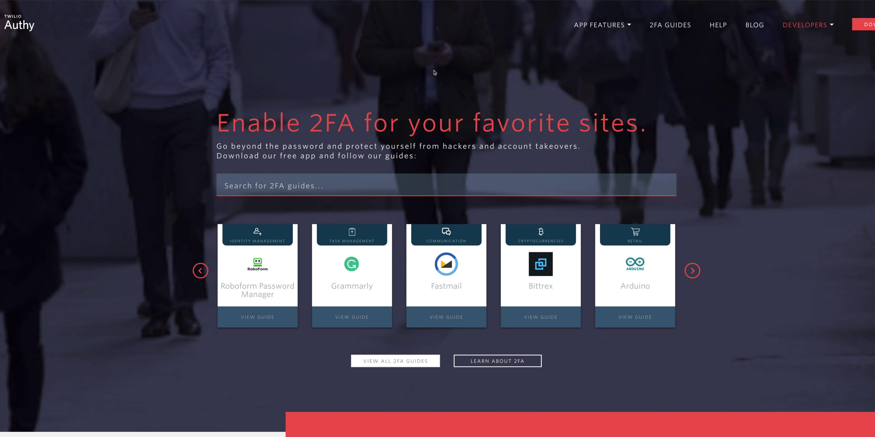
Open Authy's View all 2FA guides list and scroll the grid to find Bitwarden
{"action": "left_click", "coordinate": [417, 361]}
{"action": "scroll", "coordinate": [494, 300], "scroll_direction": "down", "scroll_amount": 8}
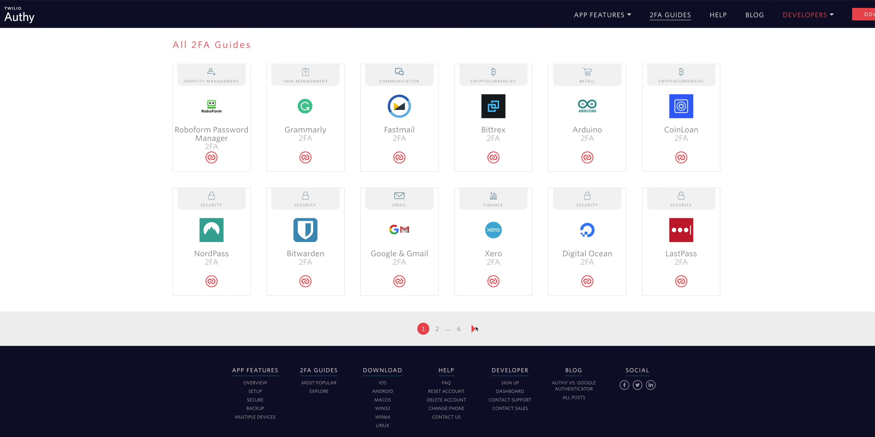
{"action": "scroll", "coordinate": [475, 329], "scroll_direction": "up", "scroll_amount": 2}
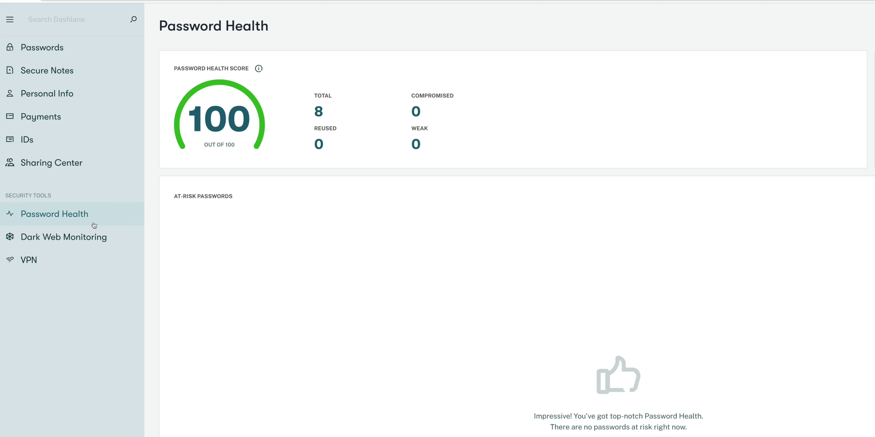
Open Dark Web Monitoring from Dashlane's Security Tools sidebar to see the wattpad.com breach
{"action": "left_click", "coordinate": [79, 235]}
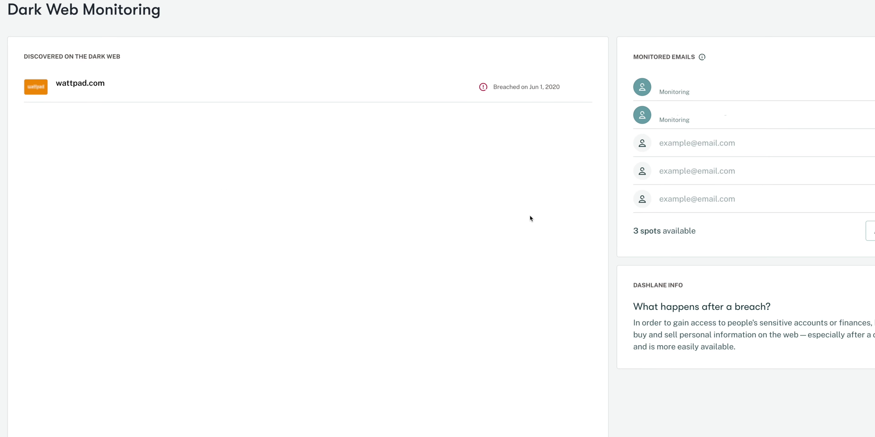